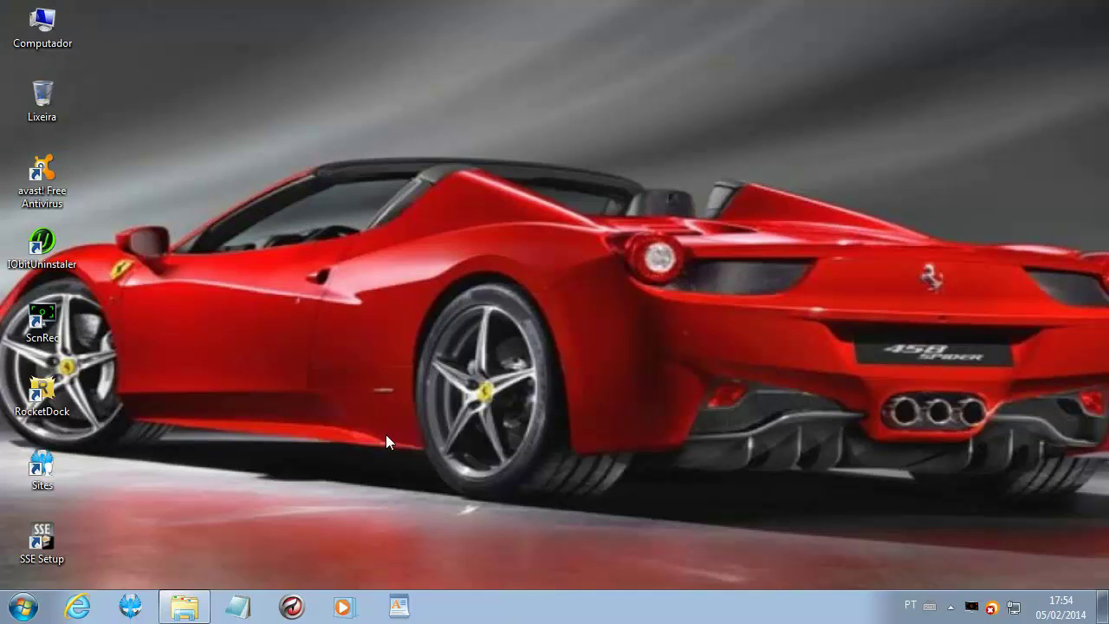
- Launch the Windows Desfragmentador de disco from the system tools in Acessórios
click(21, 607)
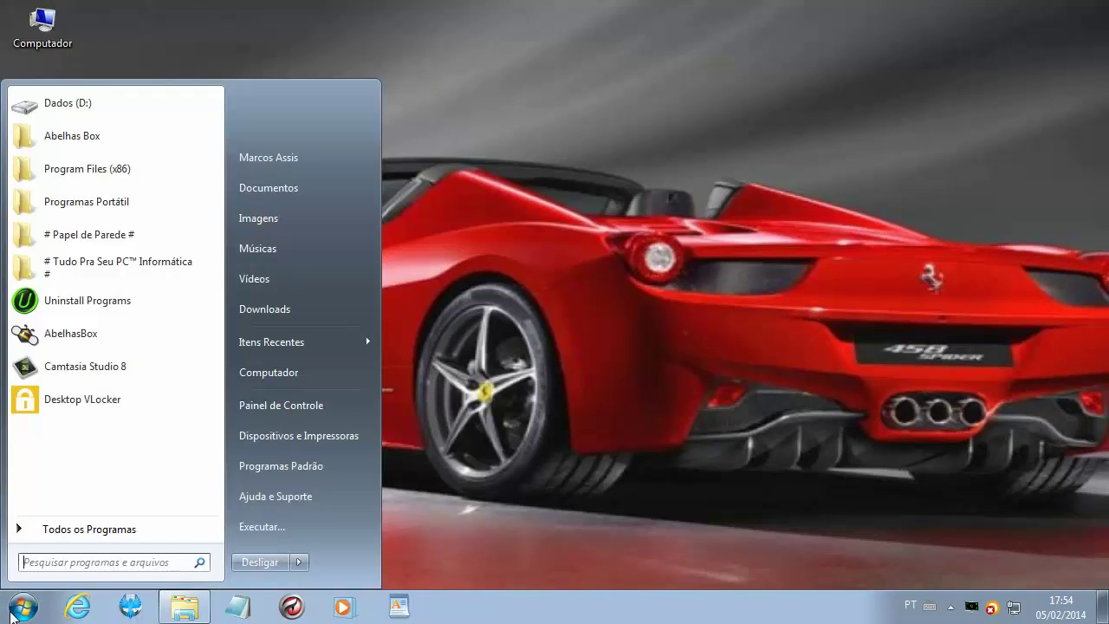
click(69, 530)
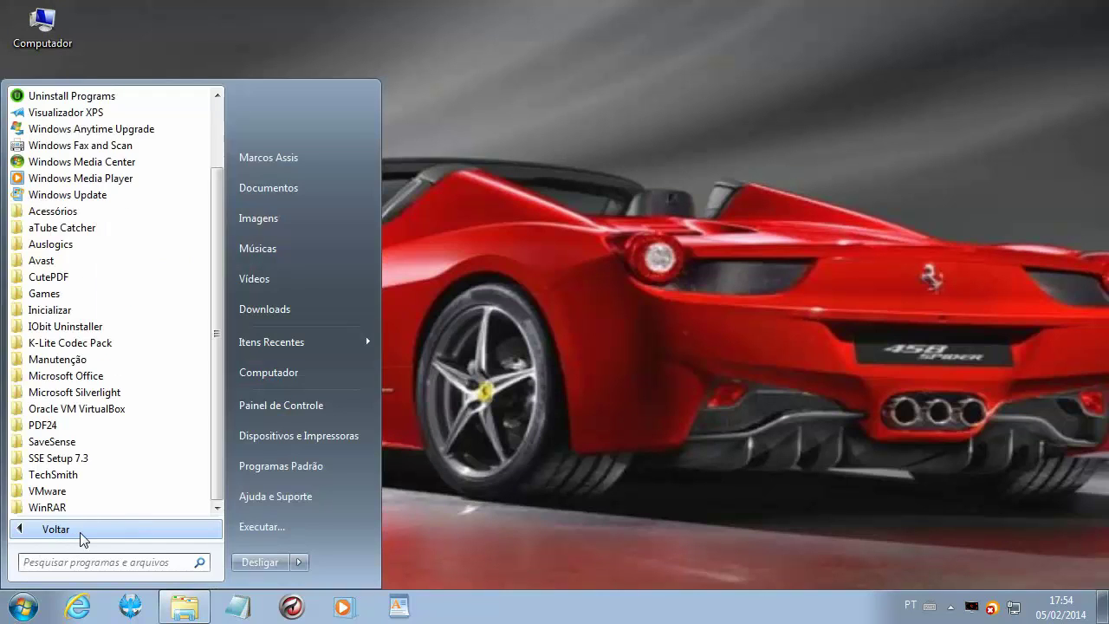
click(84, 211)
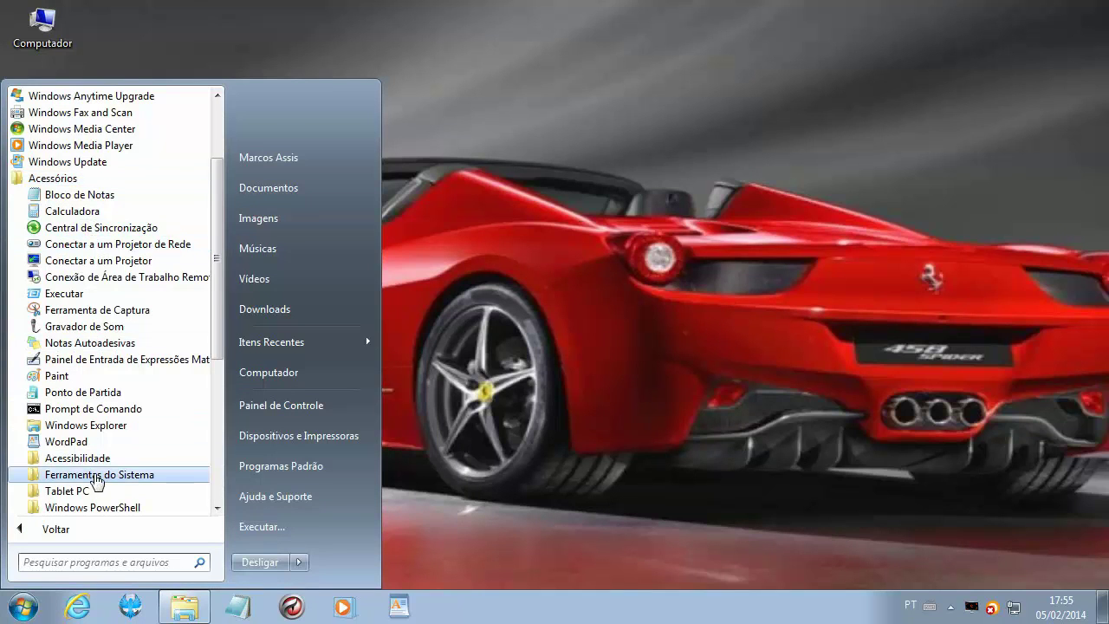
click(95, 476)
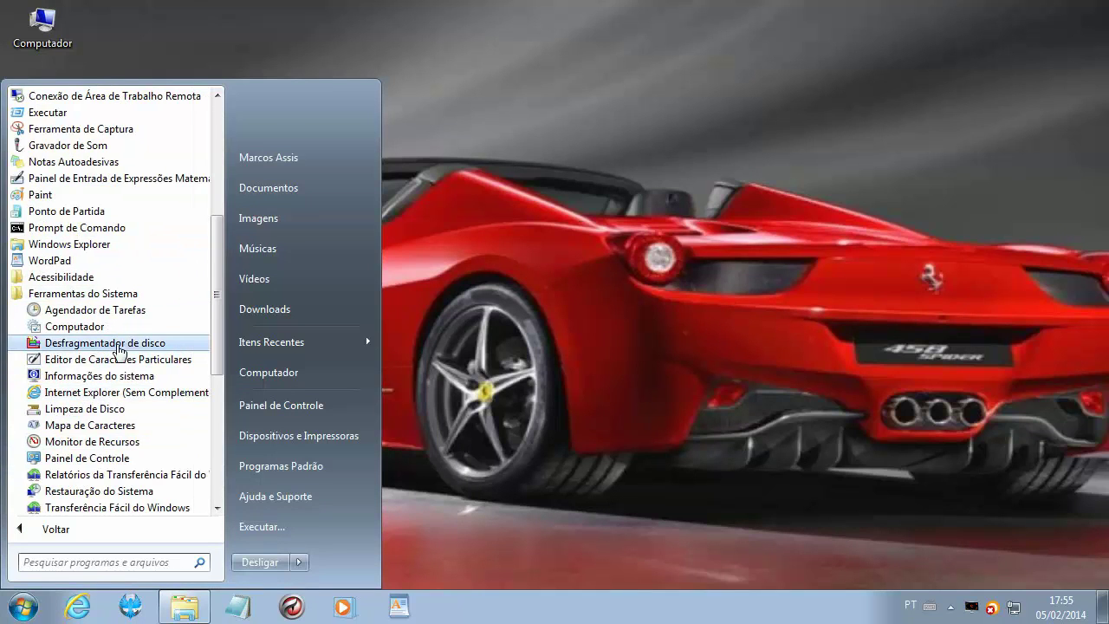
click(110, 344)
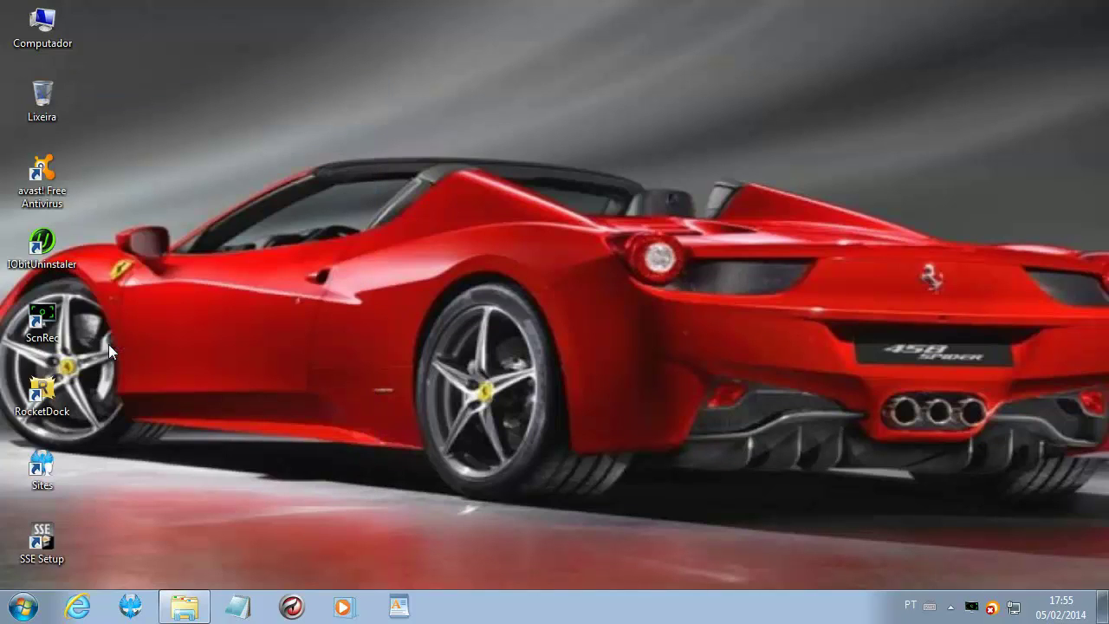
click(24, 607)
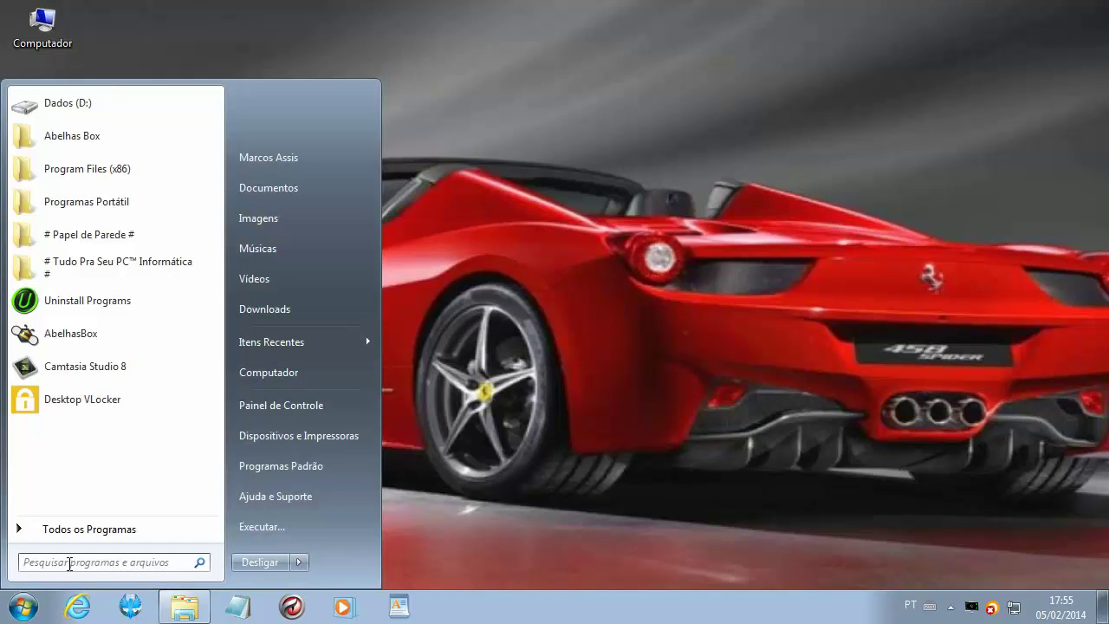
text(desfr)
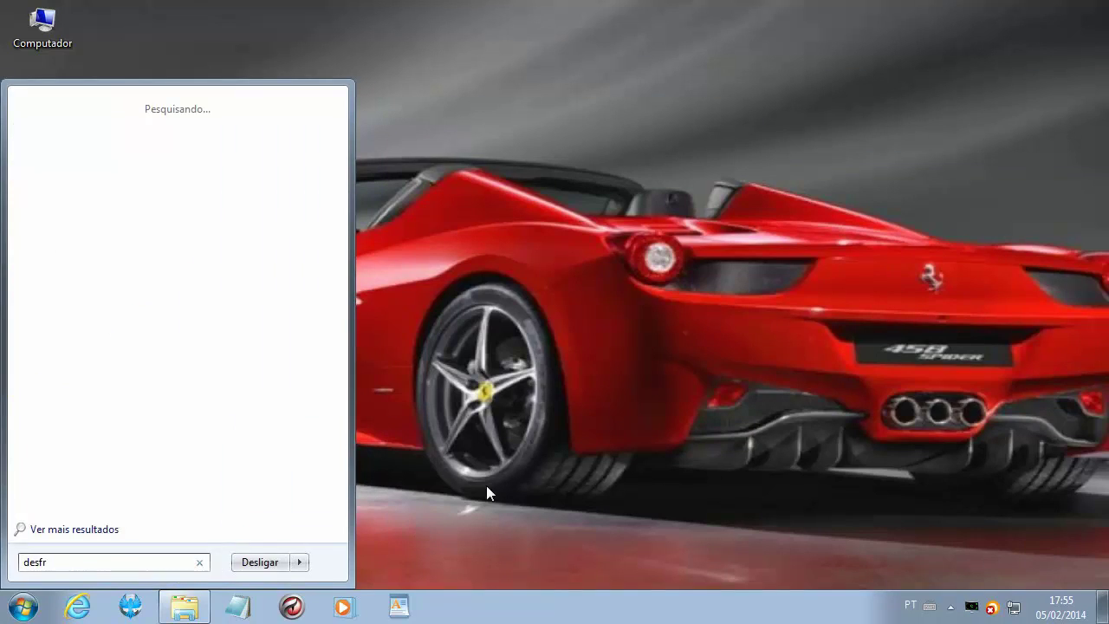
click(486, 487)
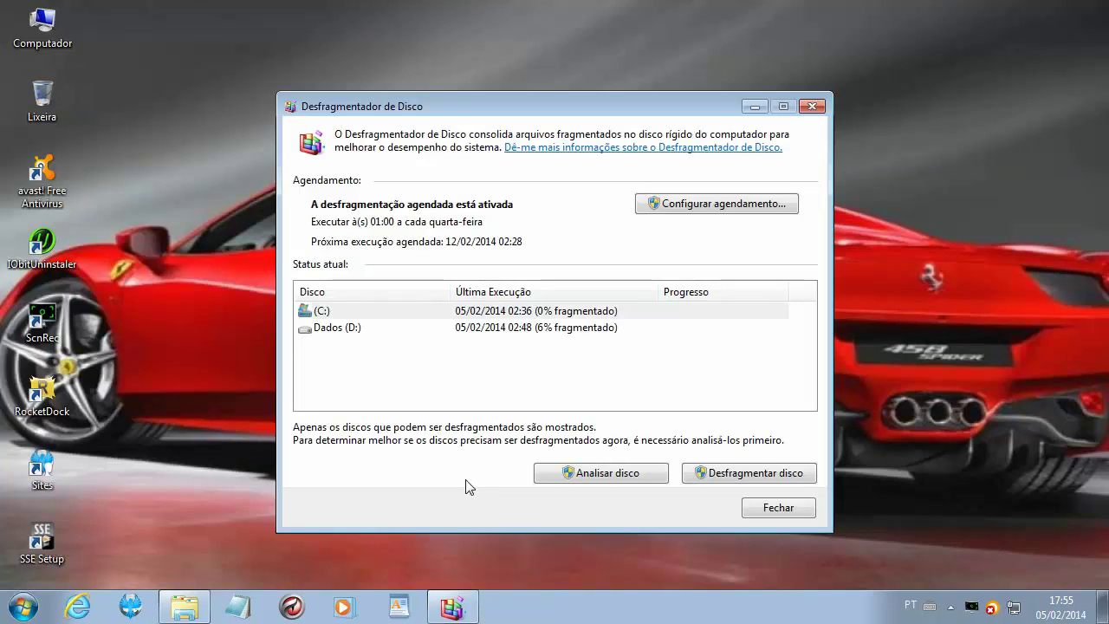
- Select drive (C:) in the Desfragmentador de Disco and start analysing it
drag(447, 102, 476, 92)
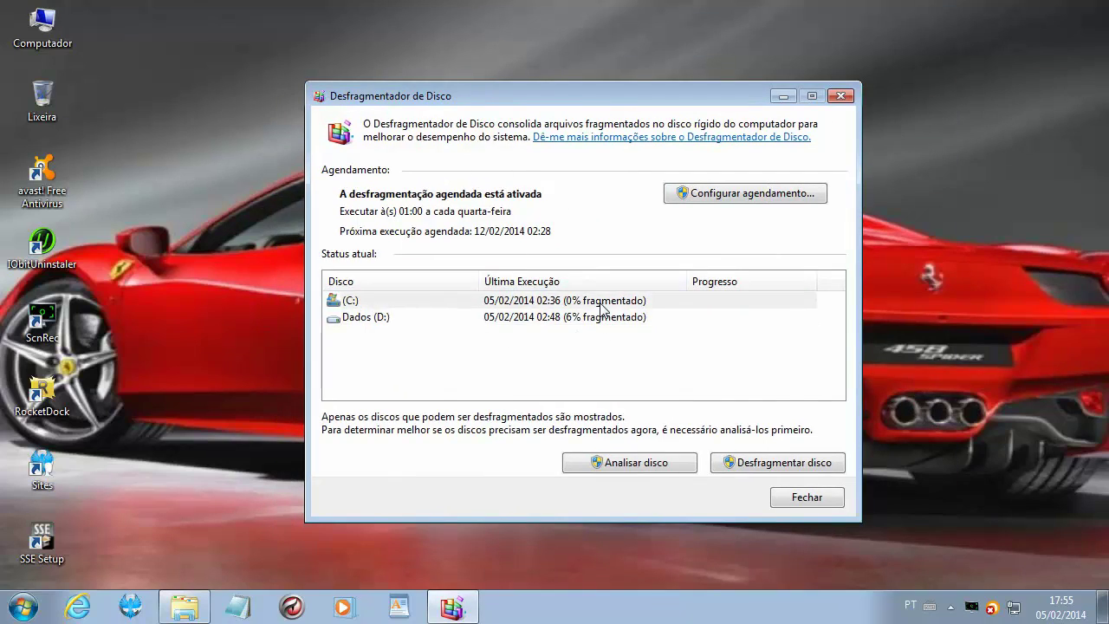
click(641, 304)
click(575, 318)
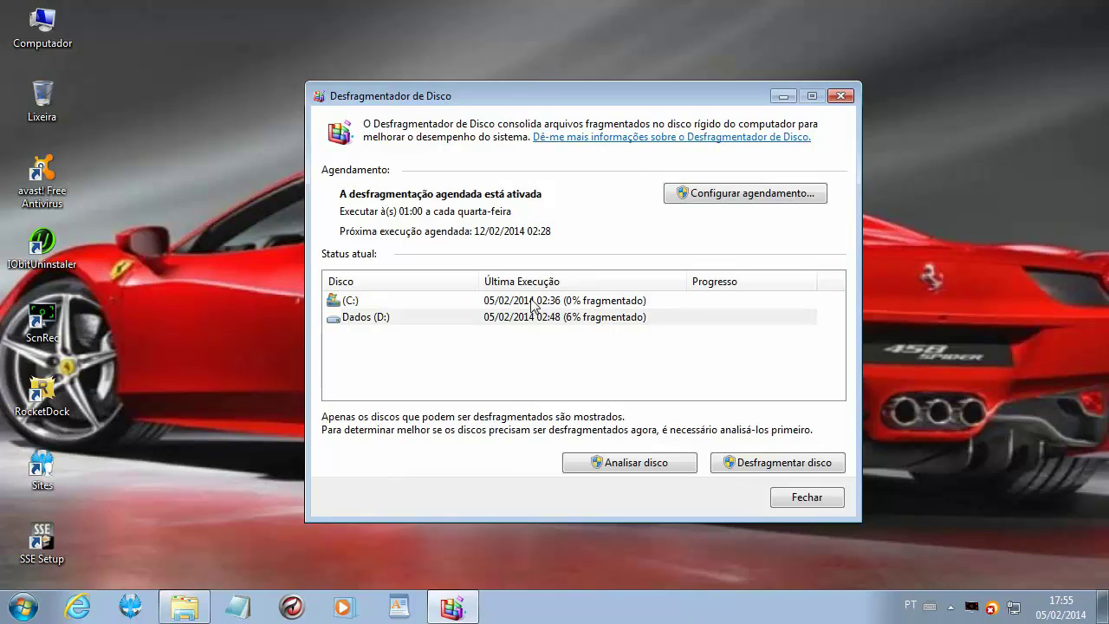
click(348, 300)
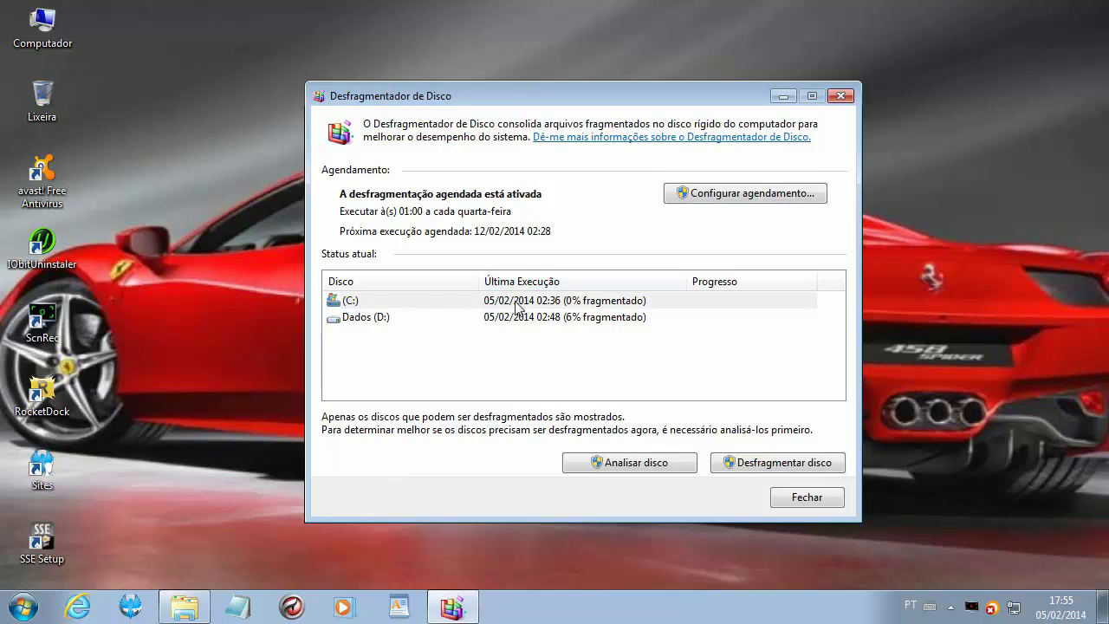
click(364, 321)
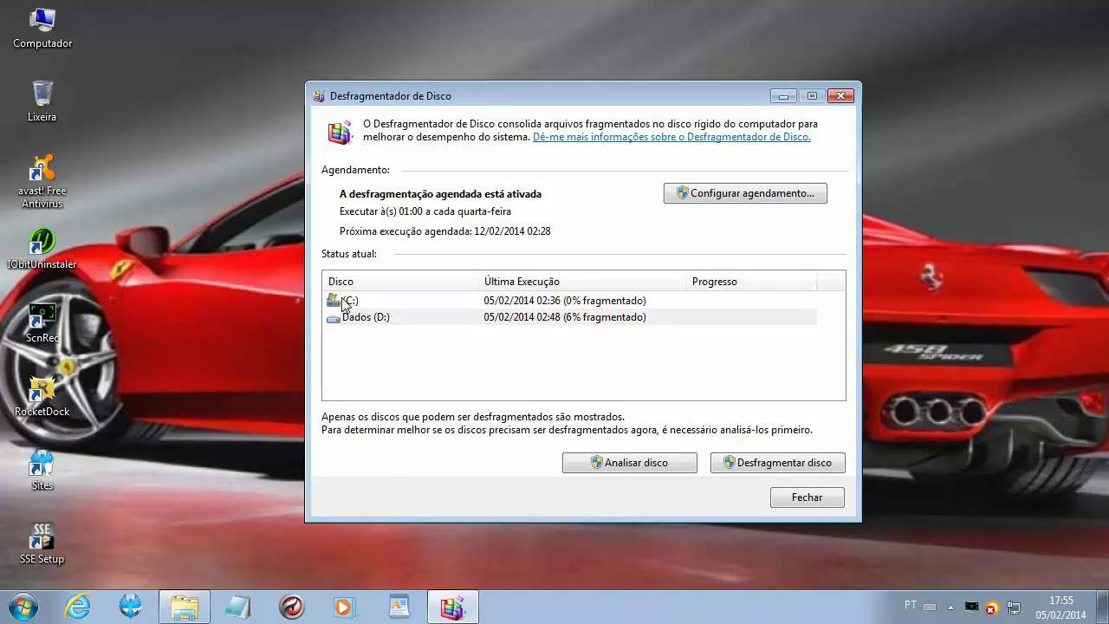
click(347, 304)
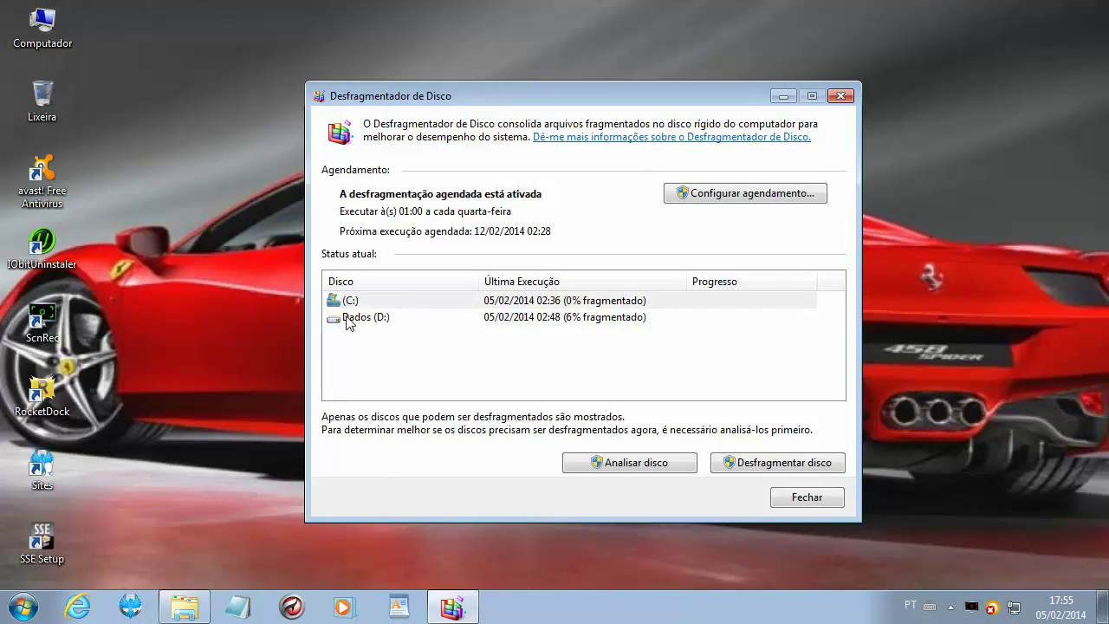
click(479, 306)
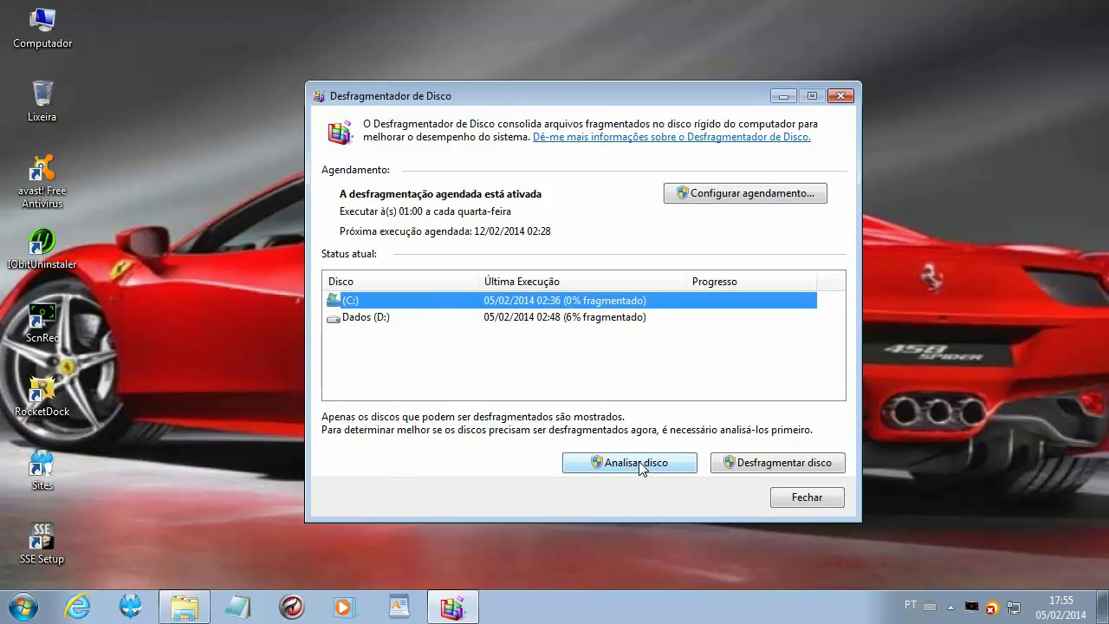
click(639, 460)
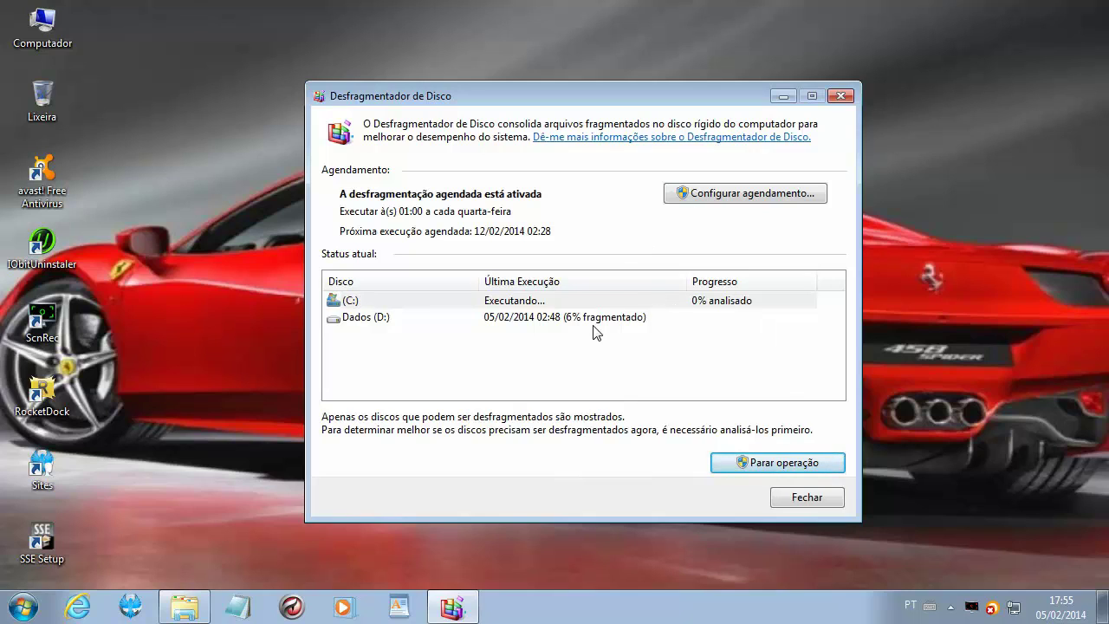
click(652, 303)
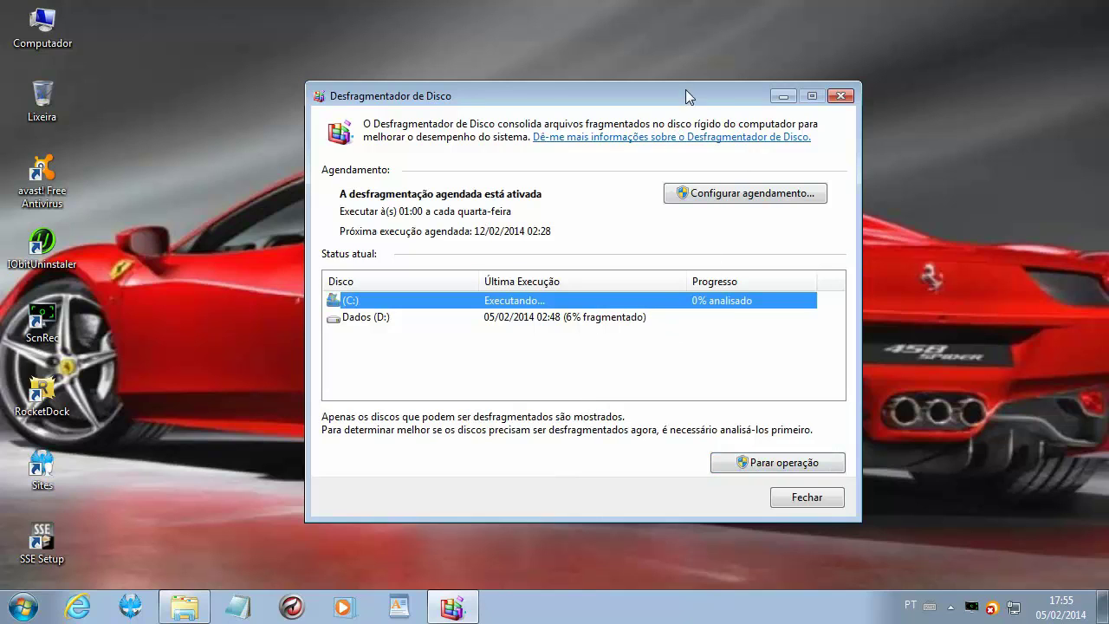
click(784, 97)
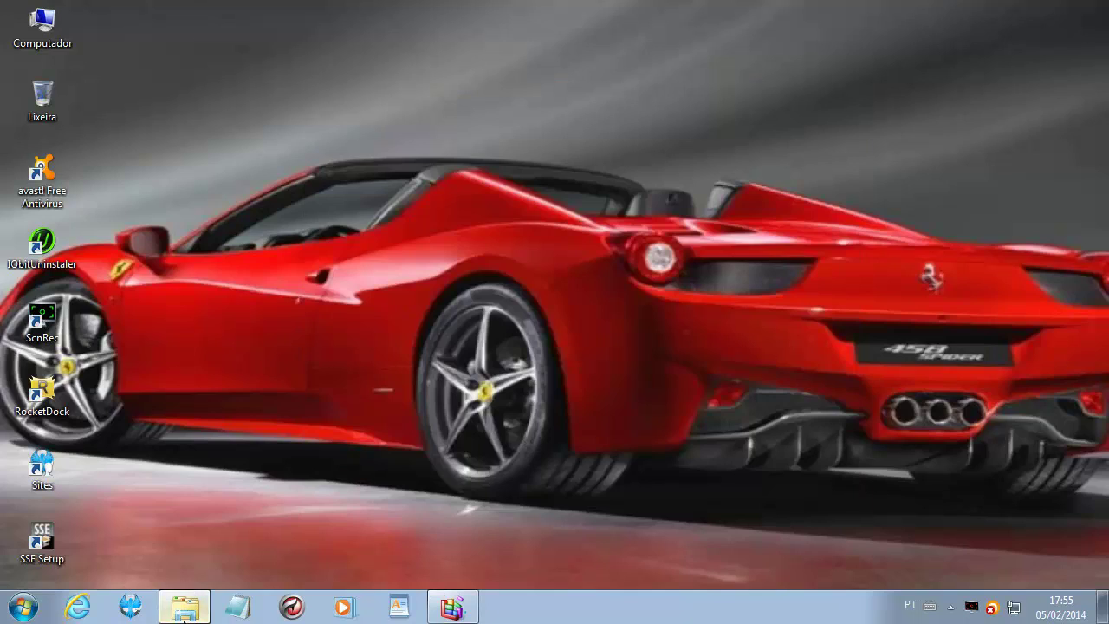
click(183, 611)
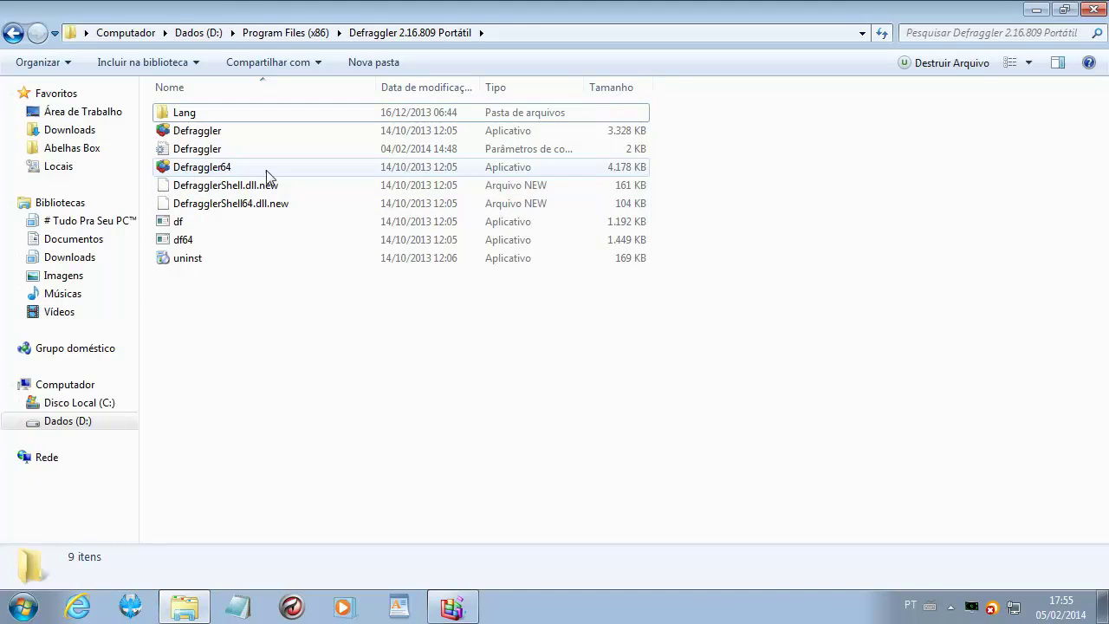
click(1036, 10)
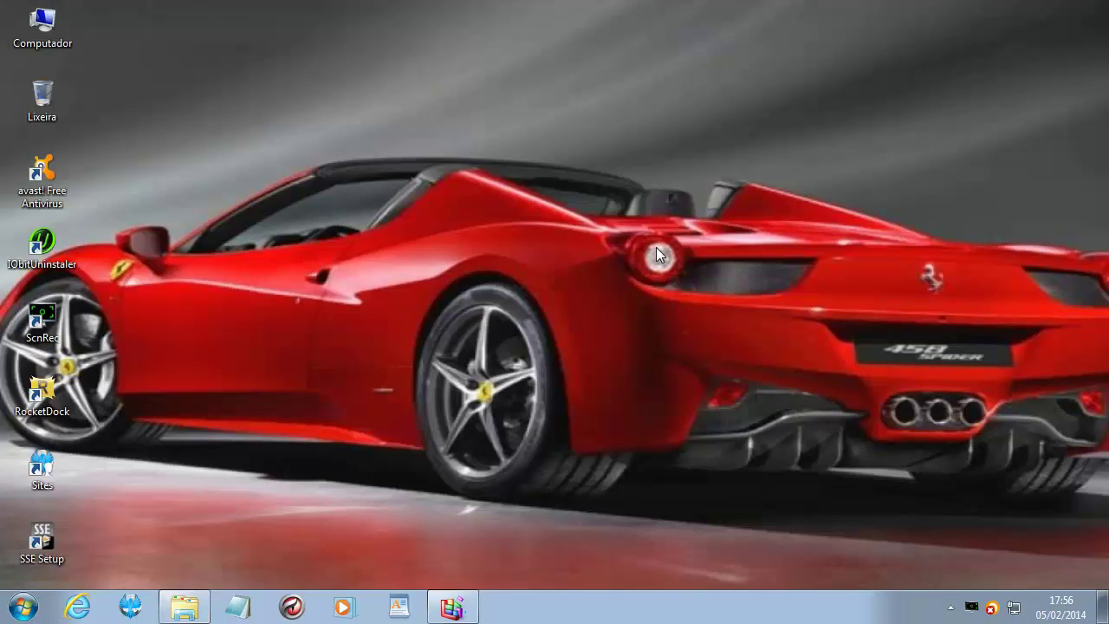
click(458, 606)
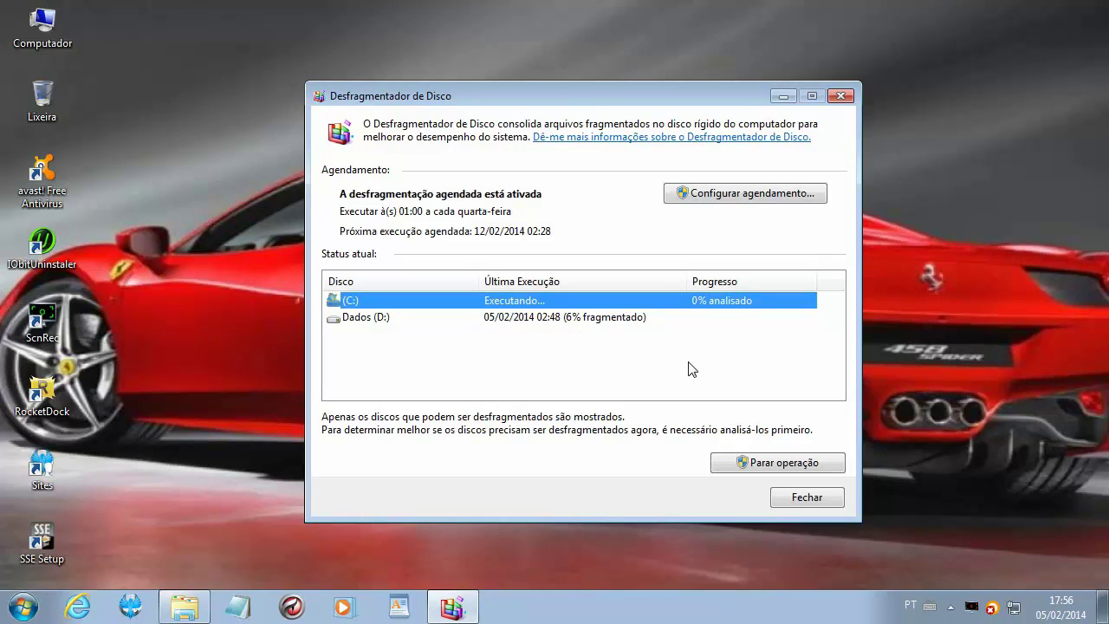
click(991, 404)
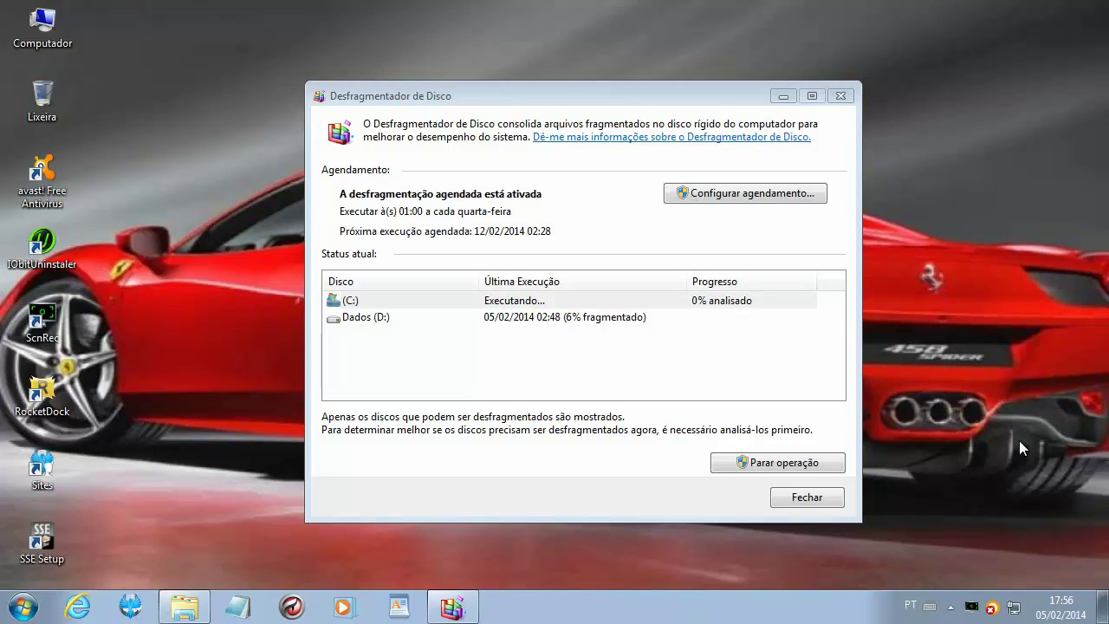
click(560, 493)
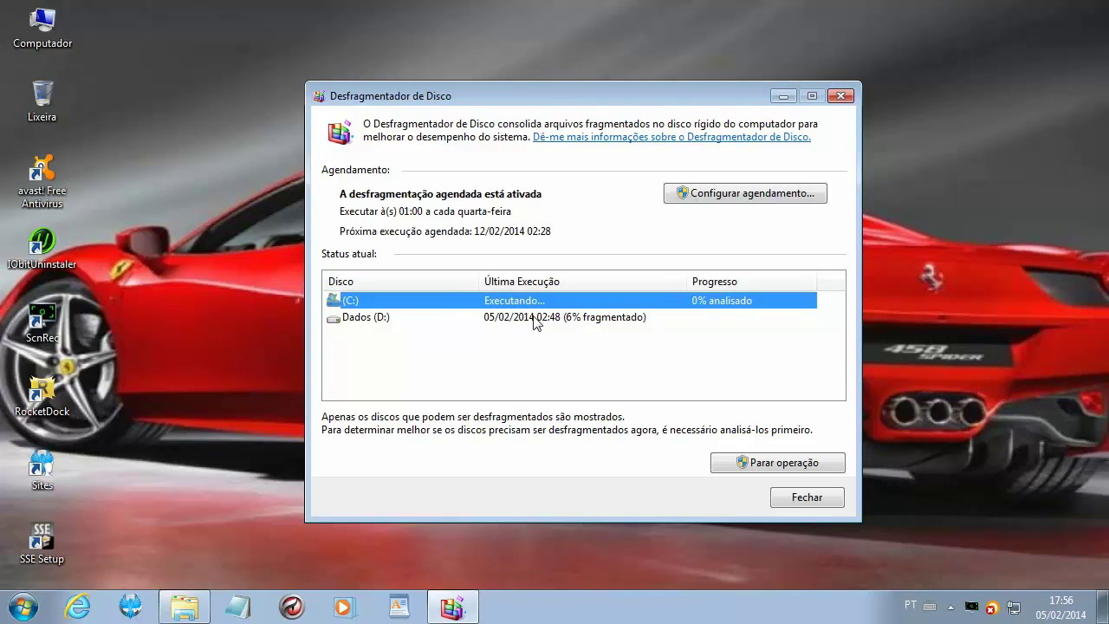
click(392, 320)
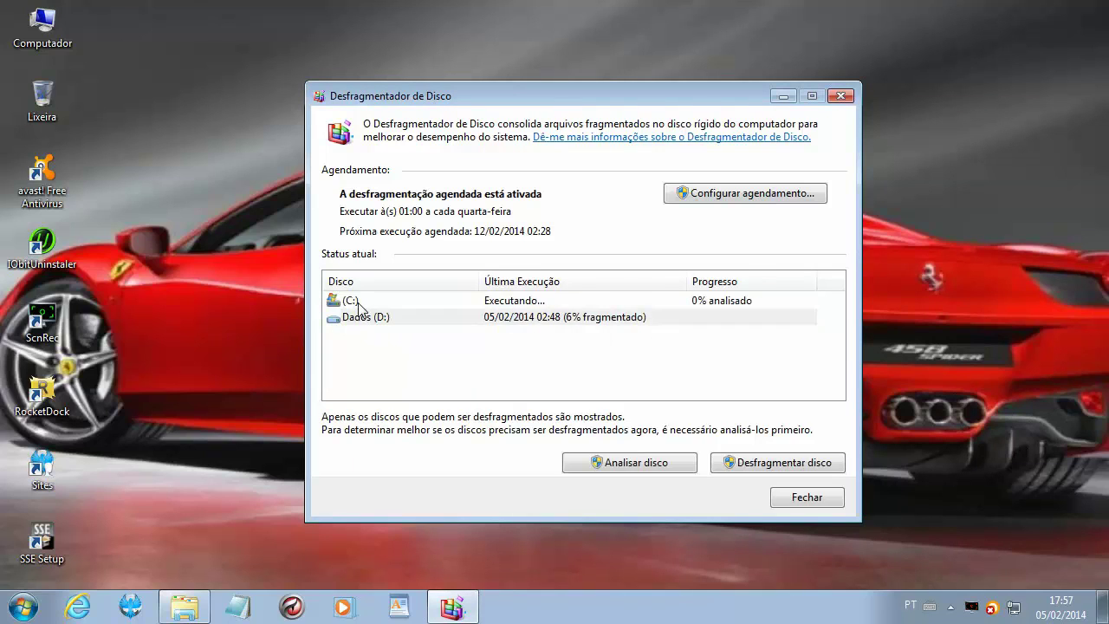
click(359, 303)
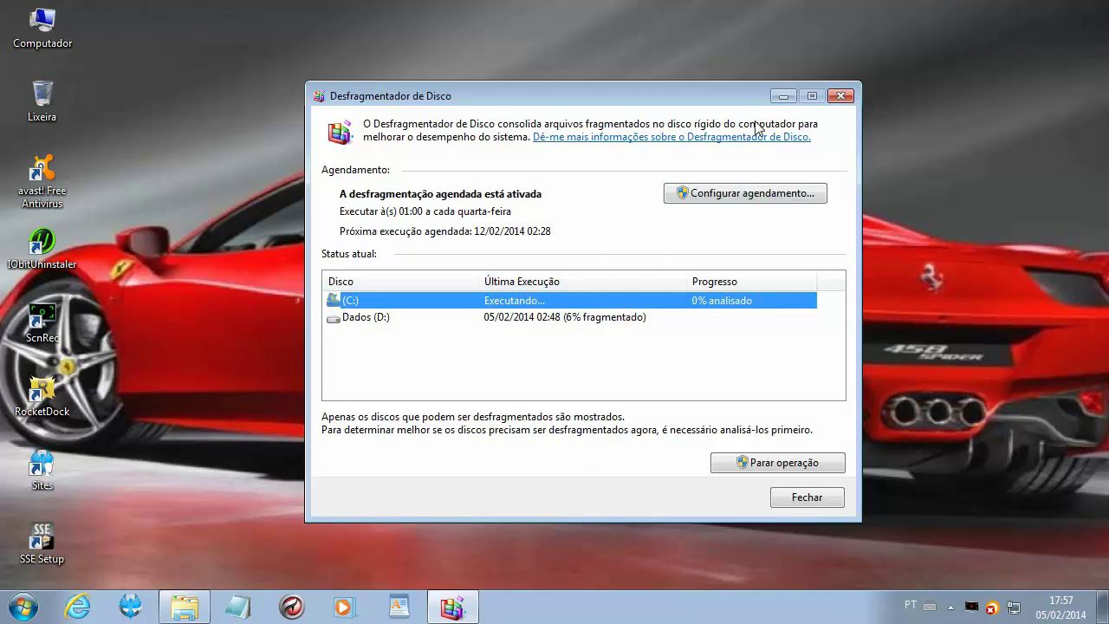
- Minimize the Desfragmentador de Disco, run Defraggler64 from the Defraggler 2.16.809 Portátil folder, and clear the folder window away
click(782, 95)
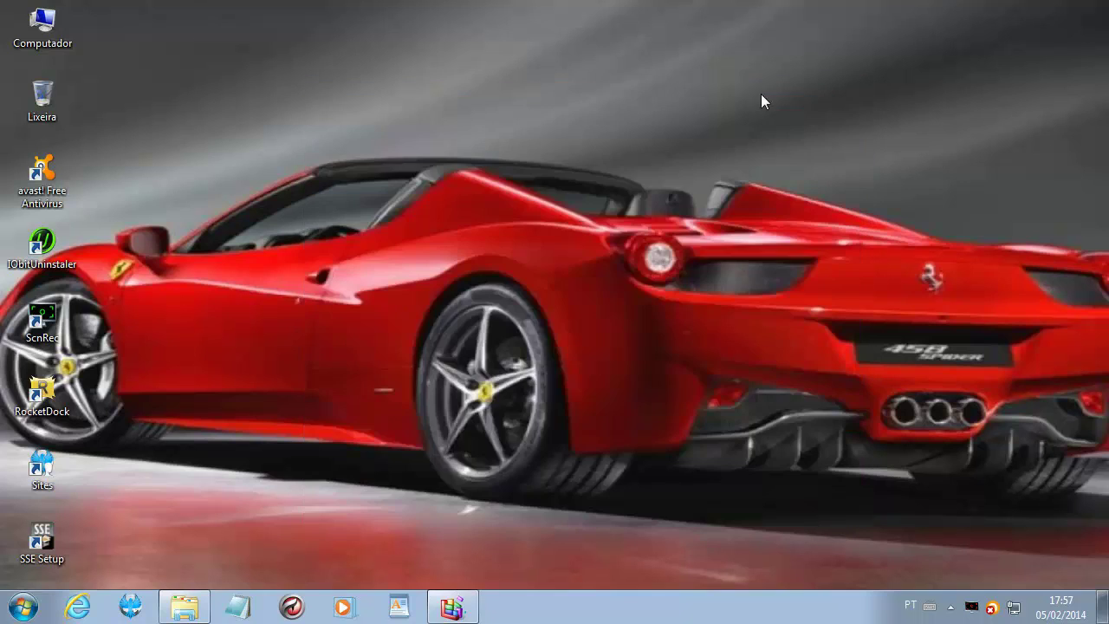
click(184, 606)
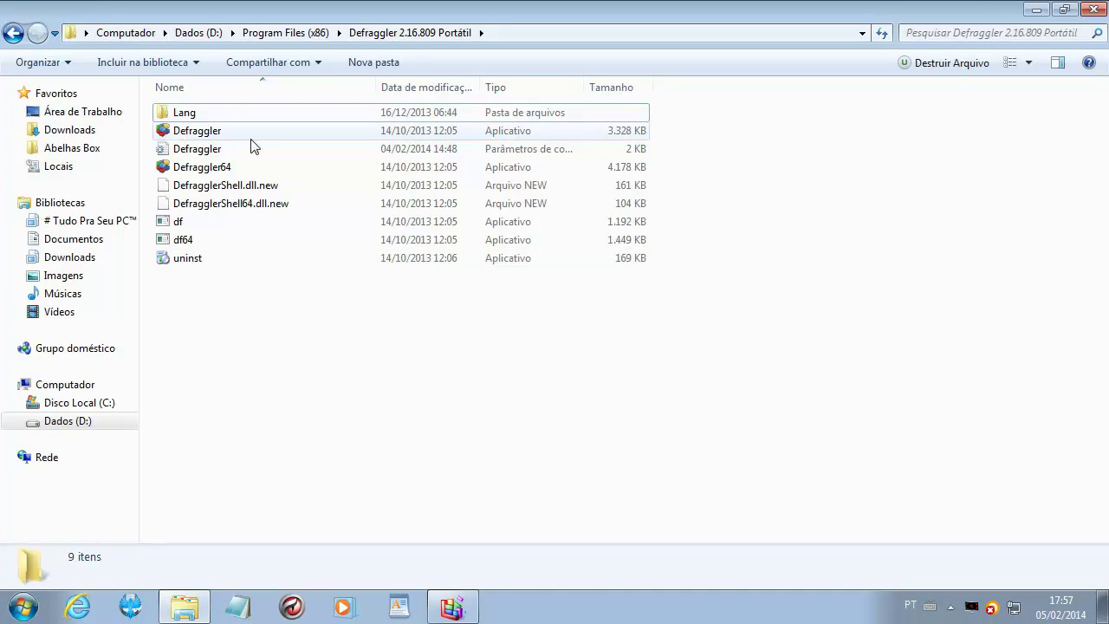
double_click(282, 137)
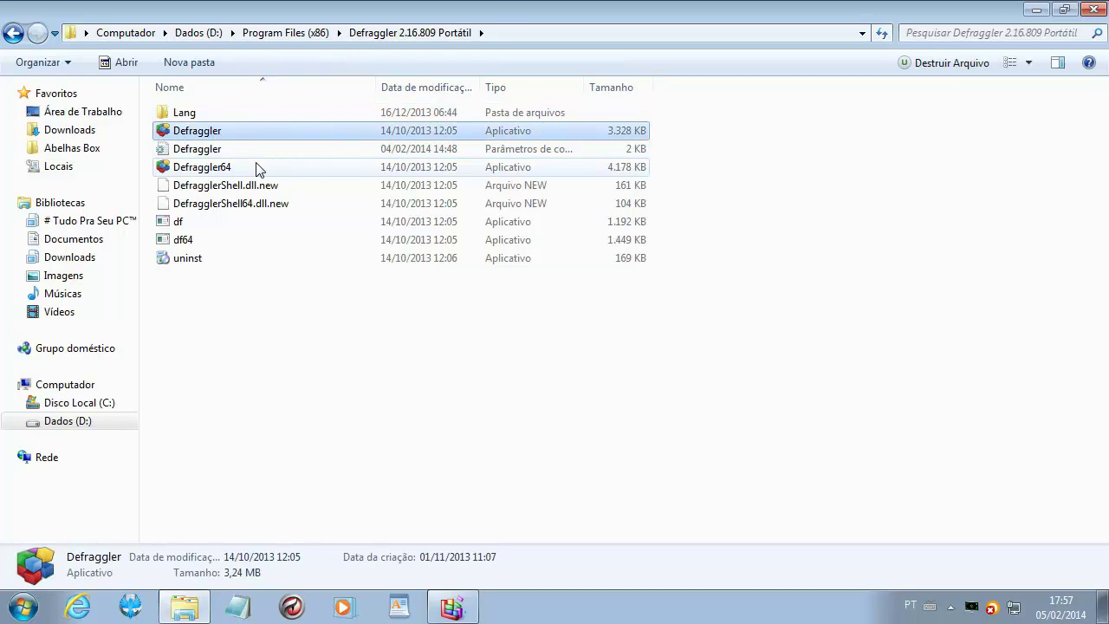
click(255, 167)
double_click(255, 166)
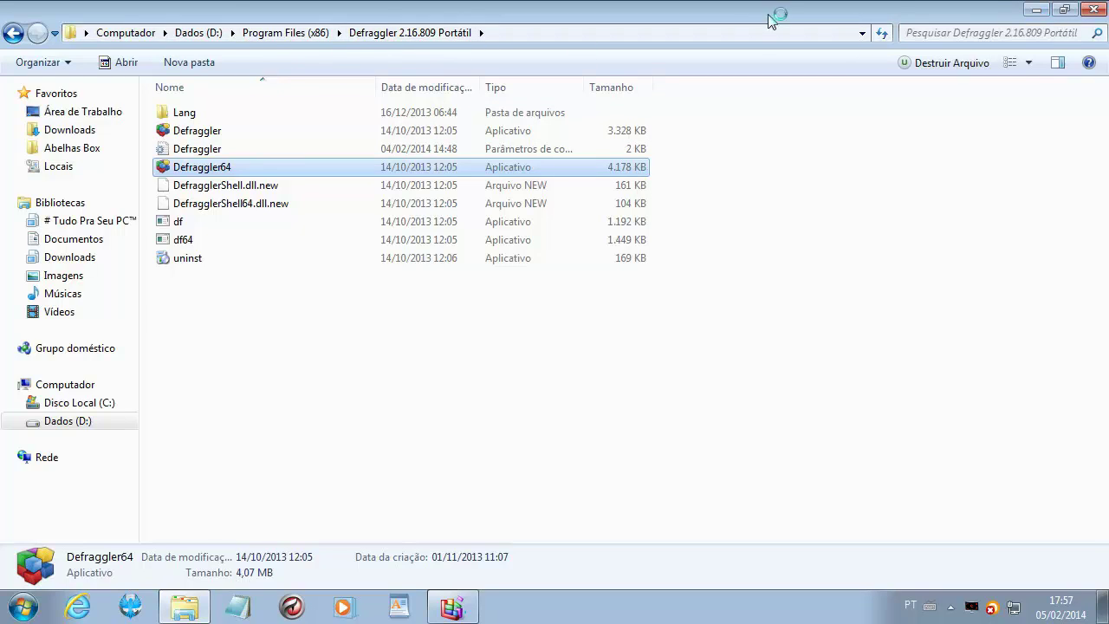
click(1040, 8)
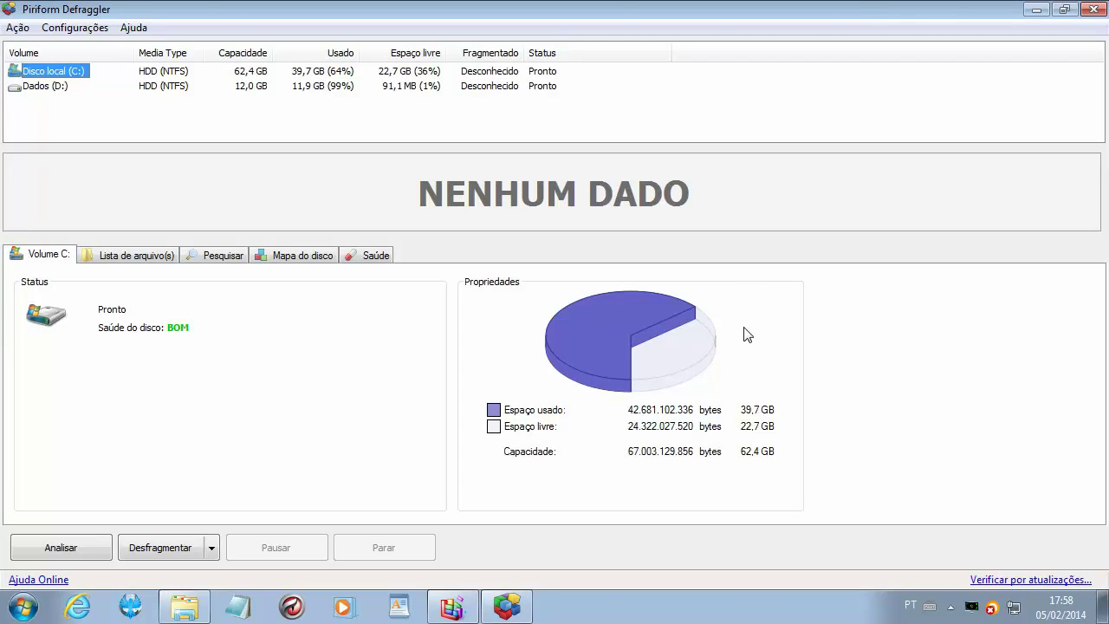
- Select Disco local (C:) in Defraggler and start defragmenting it
click(50, 87)
click(48, 77)
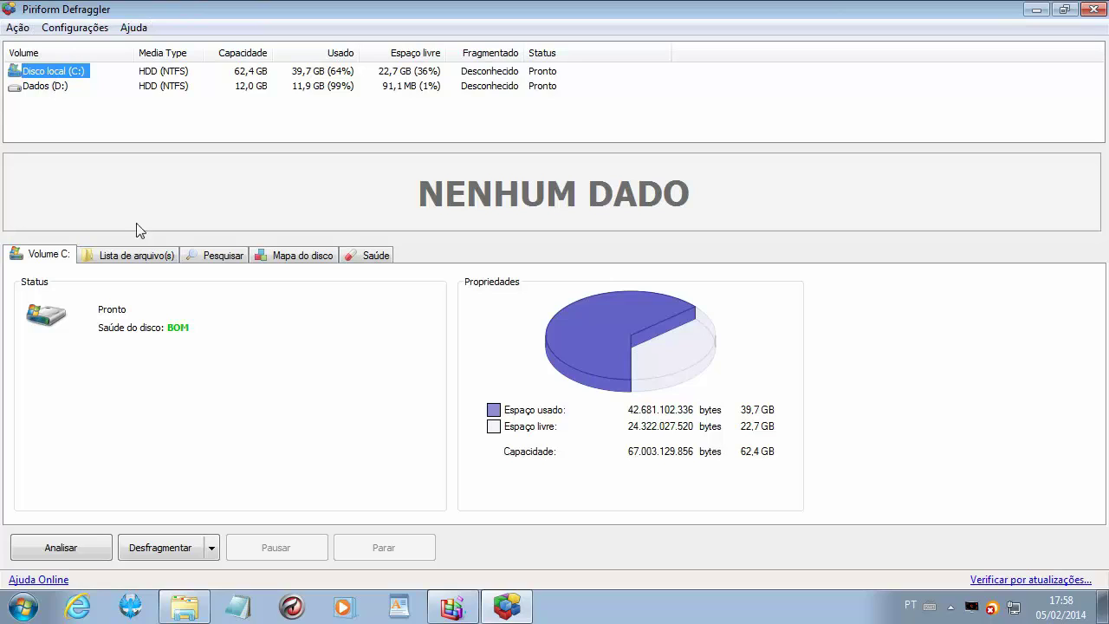
click(163, 549)
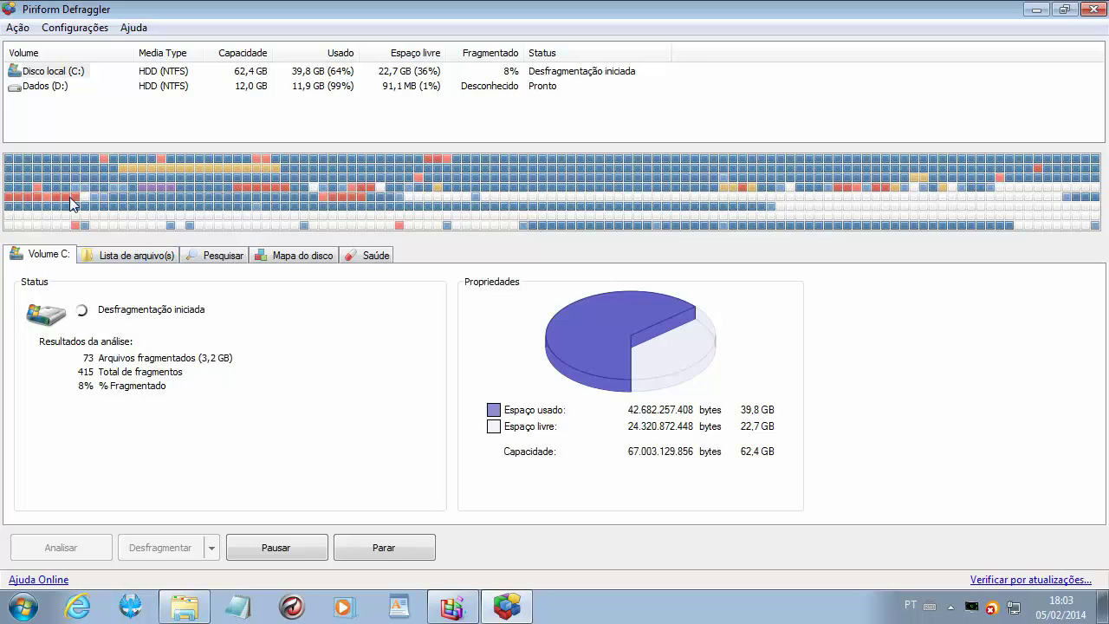
- Examine the disk map's colour legend by highlighting the non-fragmented, empty, being-read, being-written and page-file blocks
click(302, 257)
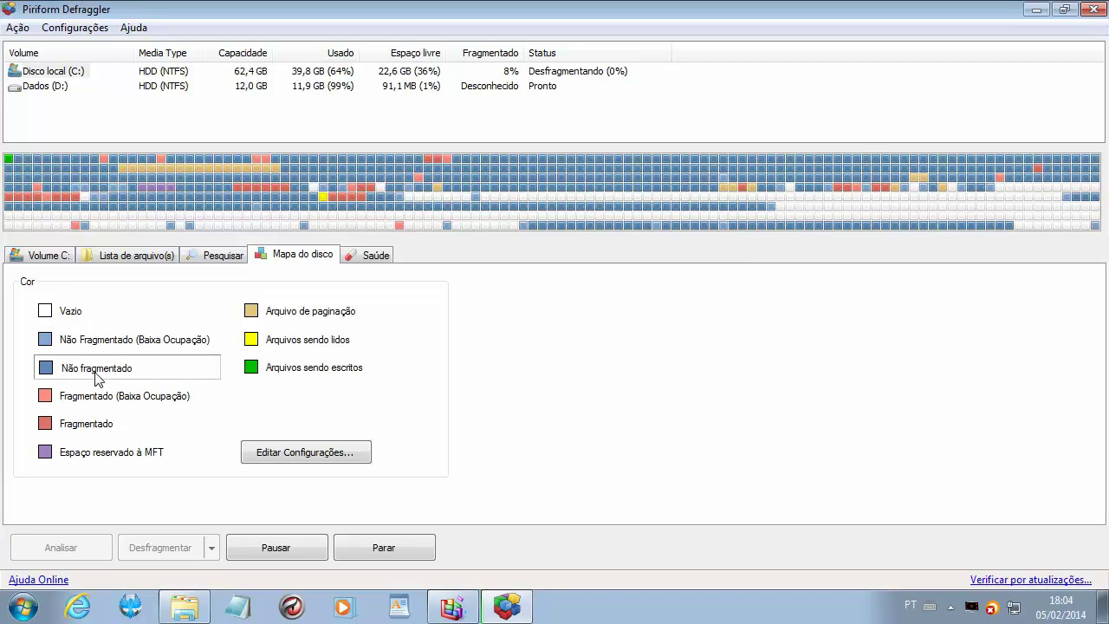
click(77, 376)
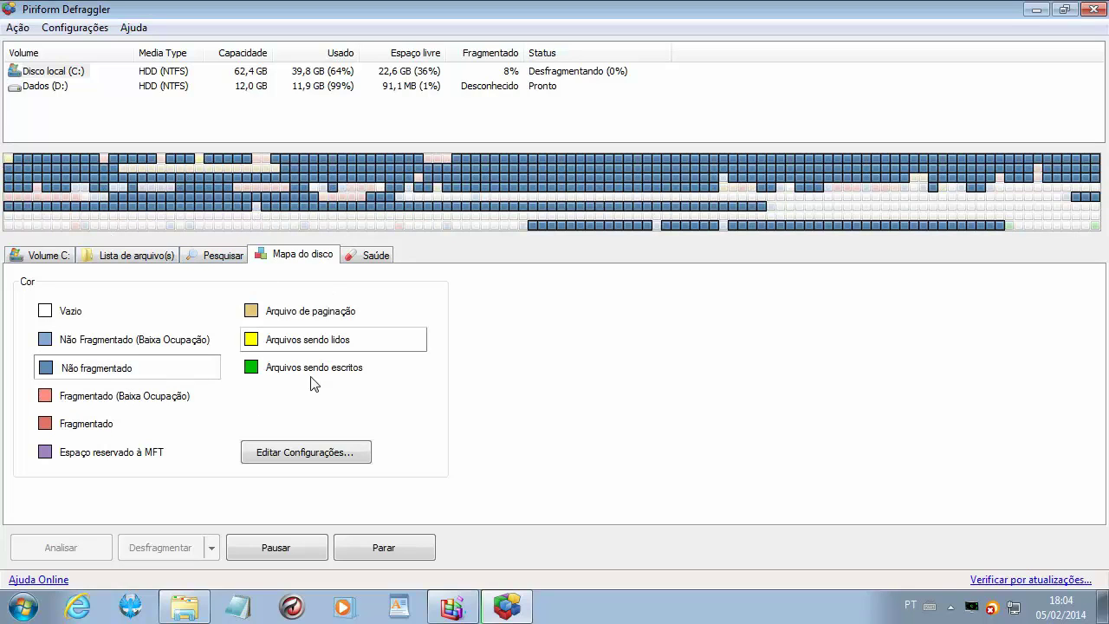
click(112, 319)
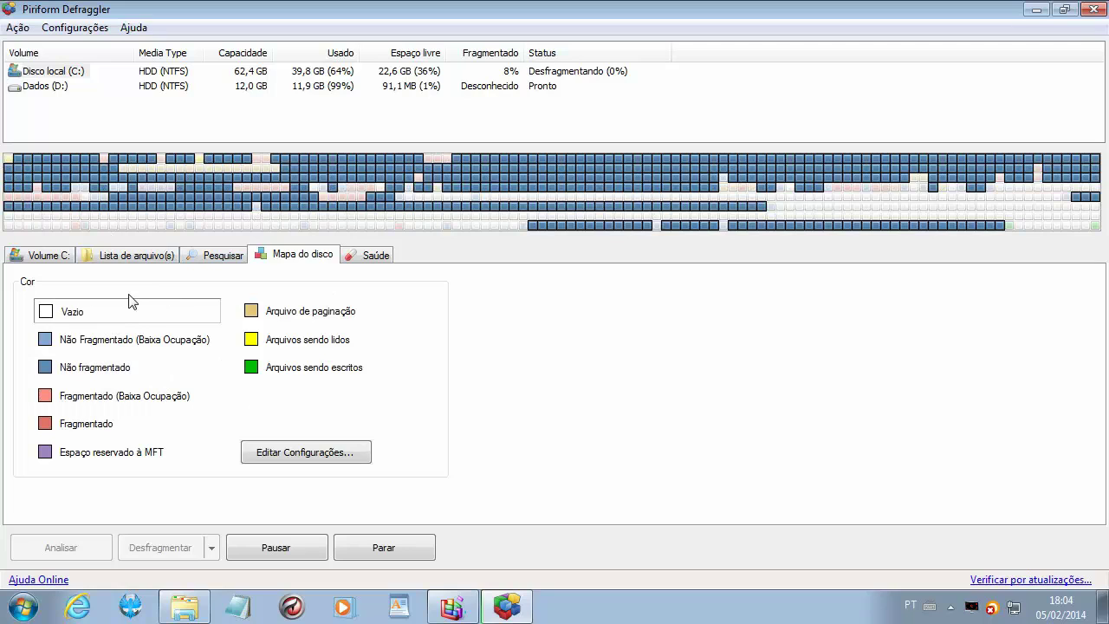
click(165, 309)
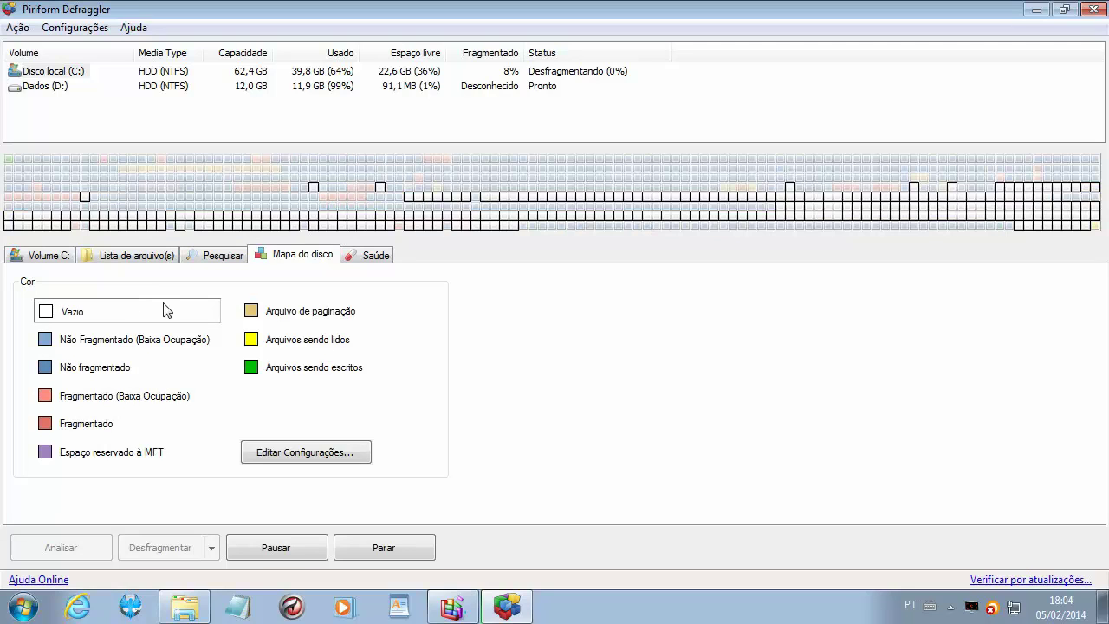
click(302, 340)
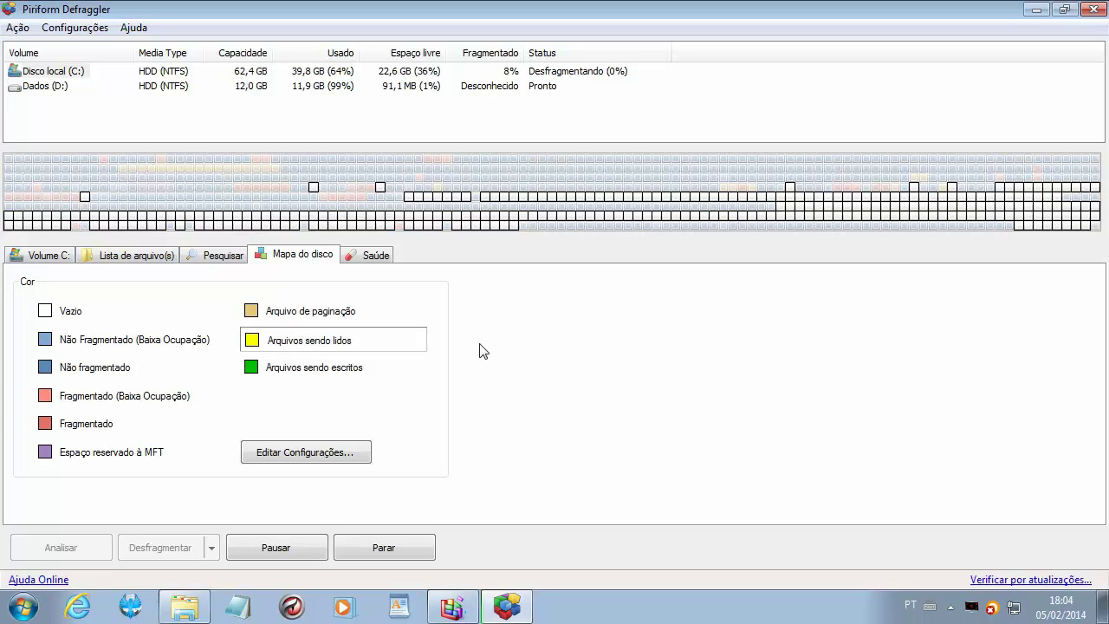
click(310, 379)
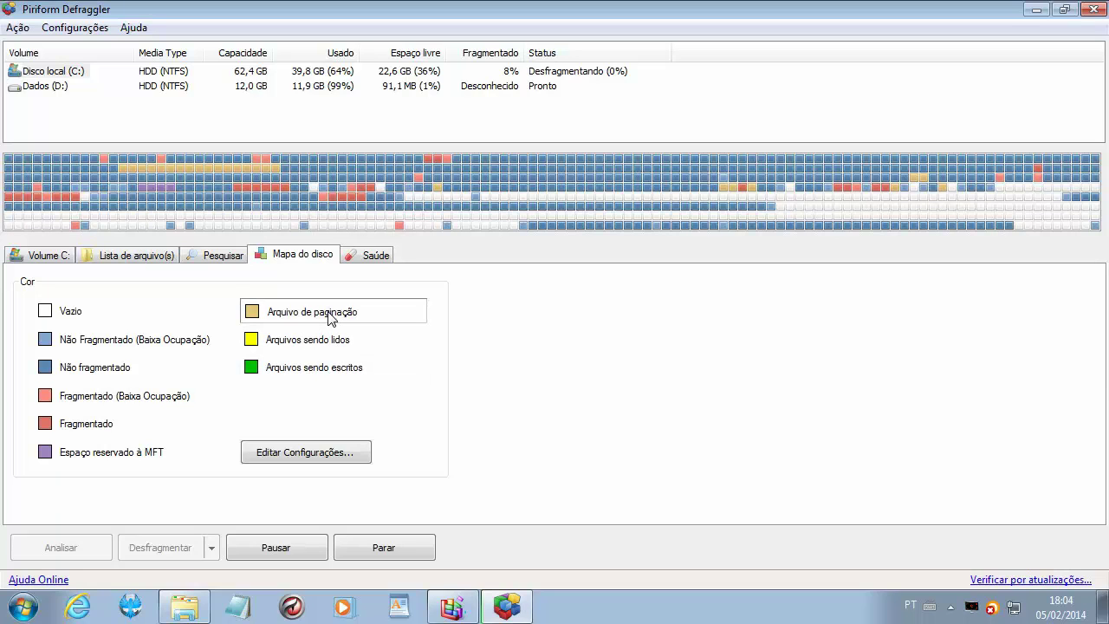
mouse_move(330, 319)
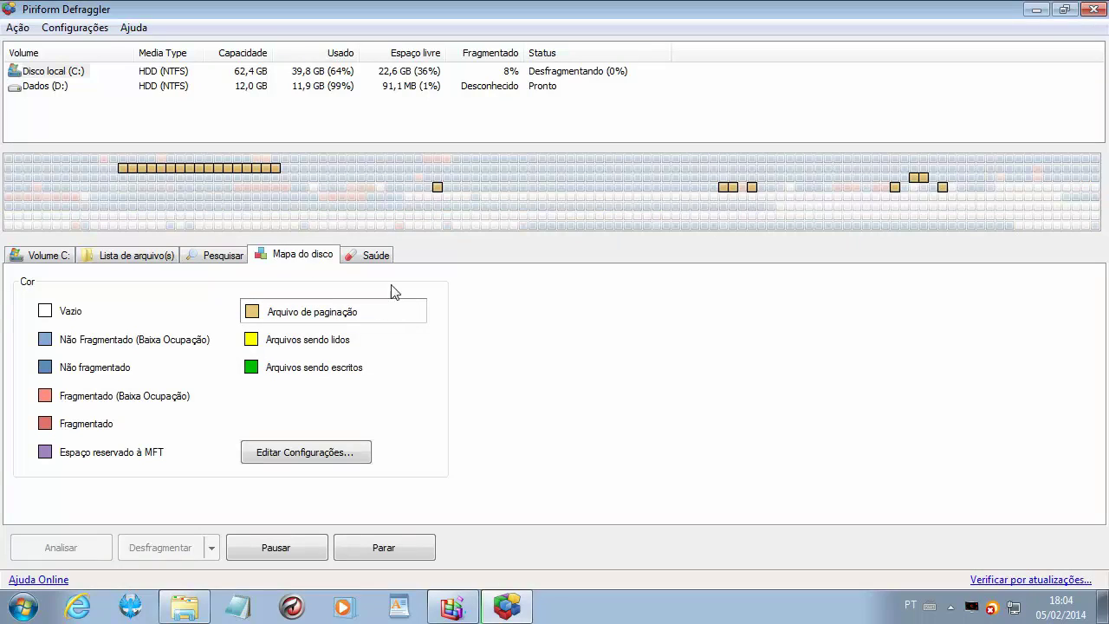
- Return to the status view of volume C: and minimize Defraggler
click(63, 259)
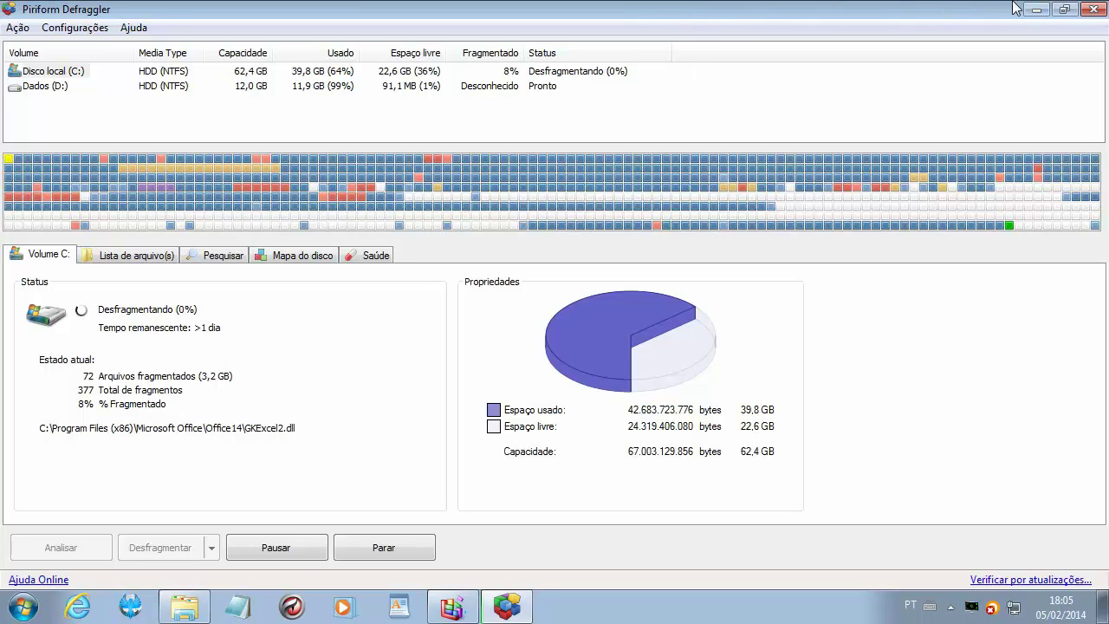
click(1033, 8)
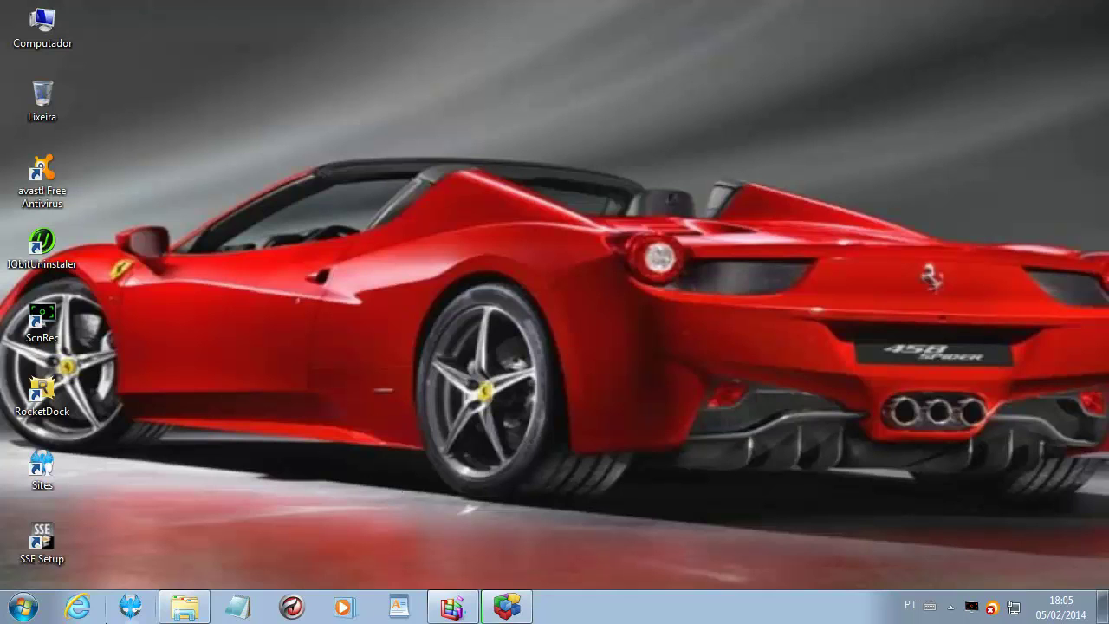